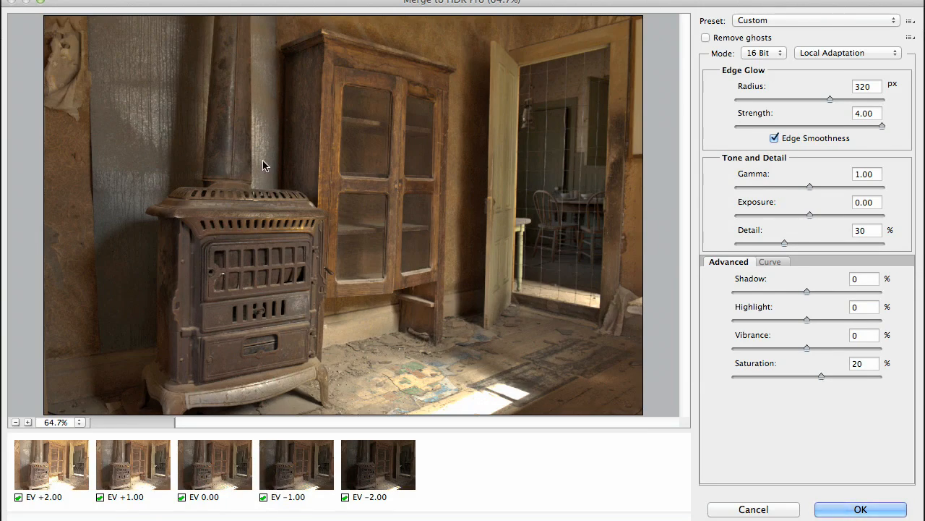
# Step: Check the stove's top grille up close and raise the Detail to 106%
pyautogui.keyDown('super'); pyautogui.click(220, 214); pyautogui.keyUp('super')
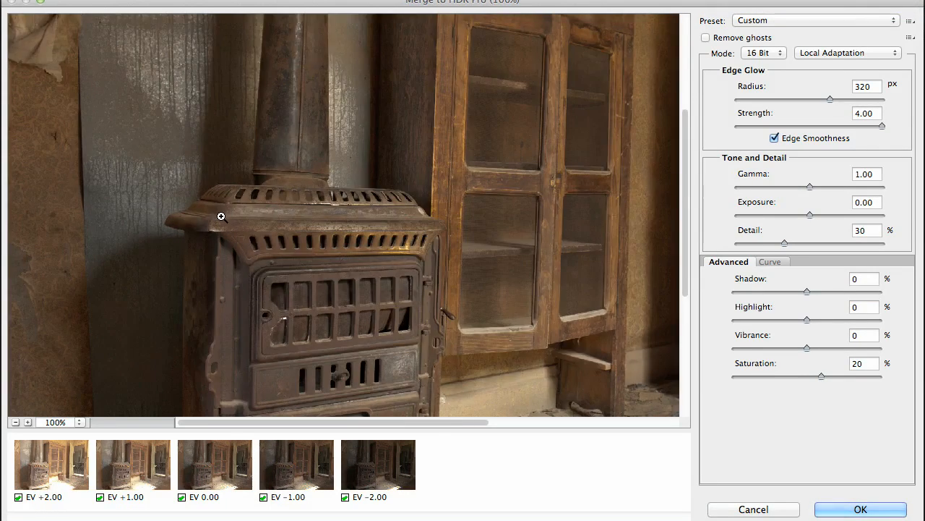
pyautogui.keyDown('super'); pyautogui.click(221, 215); pyautogui.keyUp('super')
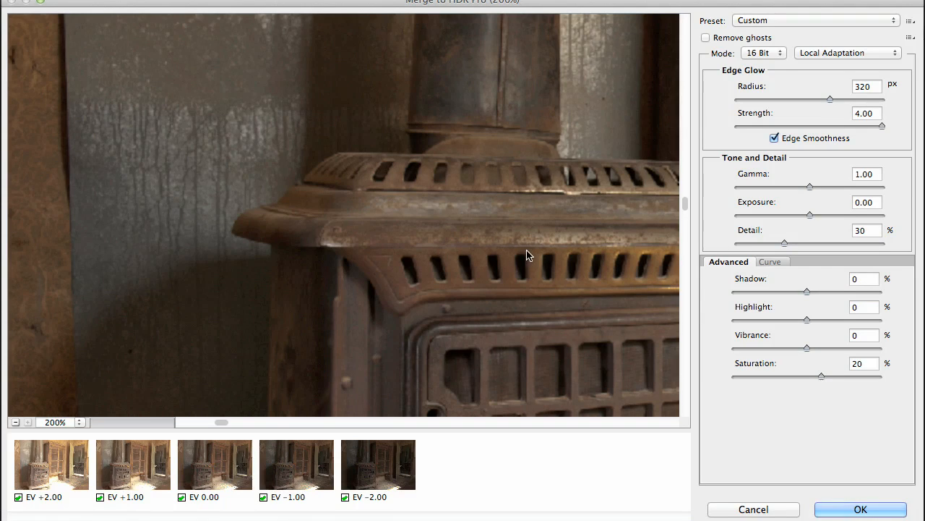
pyautogui.moveTo(539, 246); pyautogui.dragTo(383, 178)
pyautogui.moveTo(397, 252); pyautogui.dragTo(487, 308)
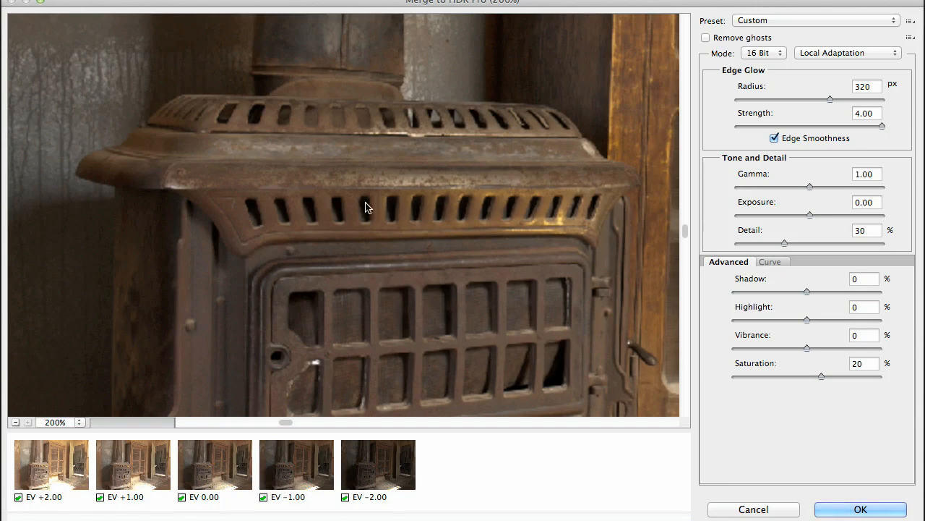
pyautogui.moveTo(431, 262); pyautogui.dragTo(448, 278)
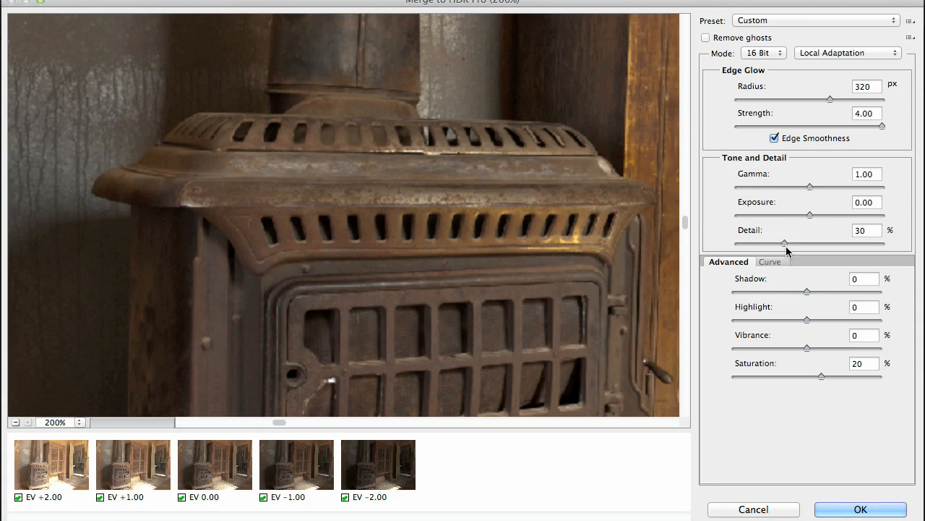
pyautogui.moveTo(784, 244); pyautogui.dragTo(811, 240)
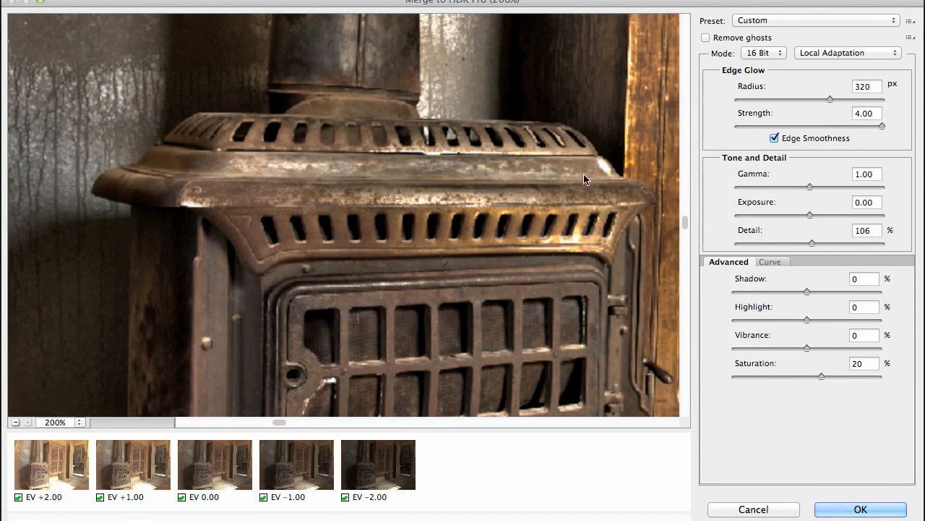
# Step: Reduce the Detail to 76% with the whole room in view
pyautogui.keyDown('alt'); pyautogui.click(539, 177); pyautogui.keyUp('alt')
pyautogui.keyDown('alt'); pyautogui.click(540, 178); pyautogui.keyUp('alt')
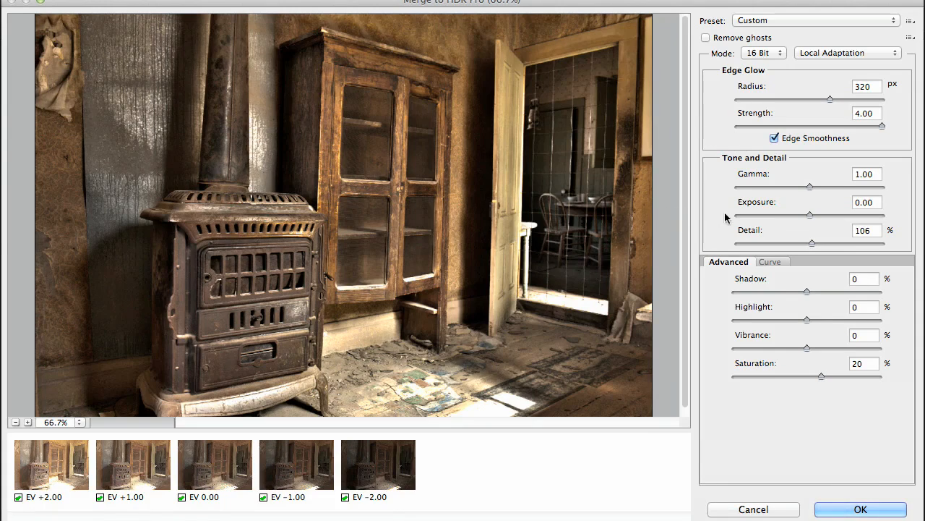
pyautogui.moveTo(810, 249)
pyautogui.mouseDown()
pyautogui.moveTo(788, 246)
pyautogui.moveTo(801, 244)
pyautogui.mouseUp()
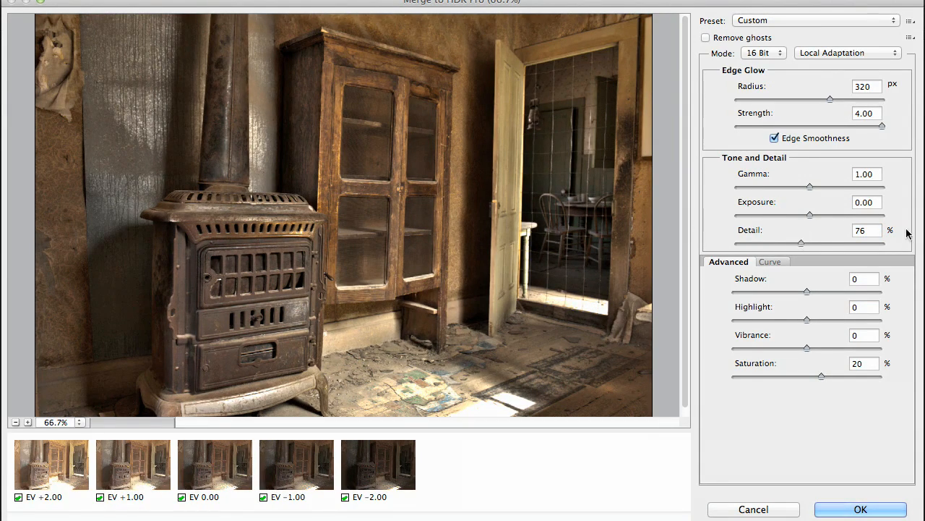
# Step: Try the Detail at 46% for comparison and restore it to 76%
pyautogui.moveTo(880, 230); pyautogui.dragTo(785, 231)
pyautogui.write('46')
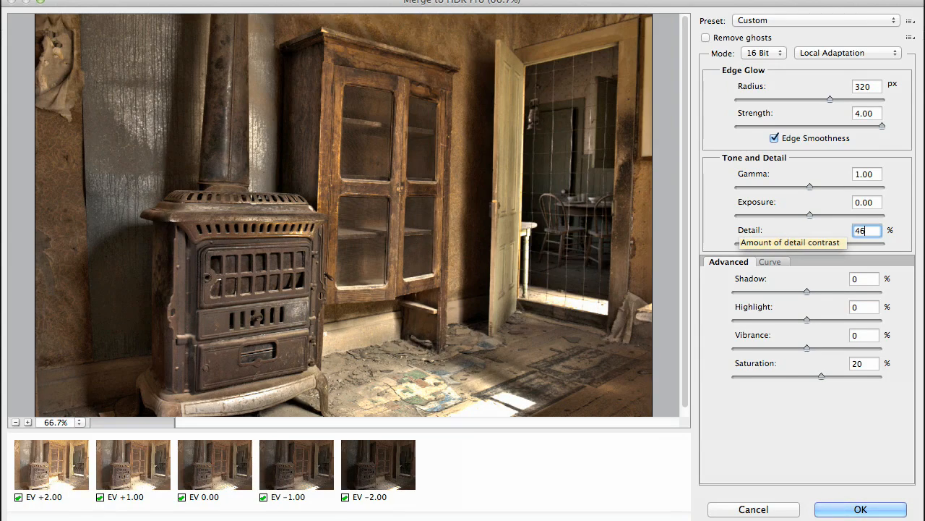
pyautogui.press('Tab')
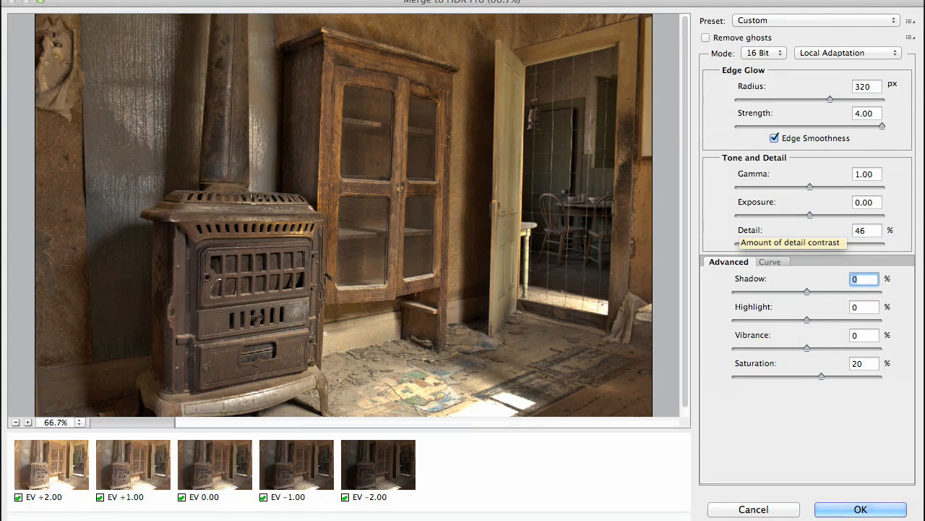
pyautogui.click(879, 231)
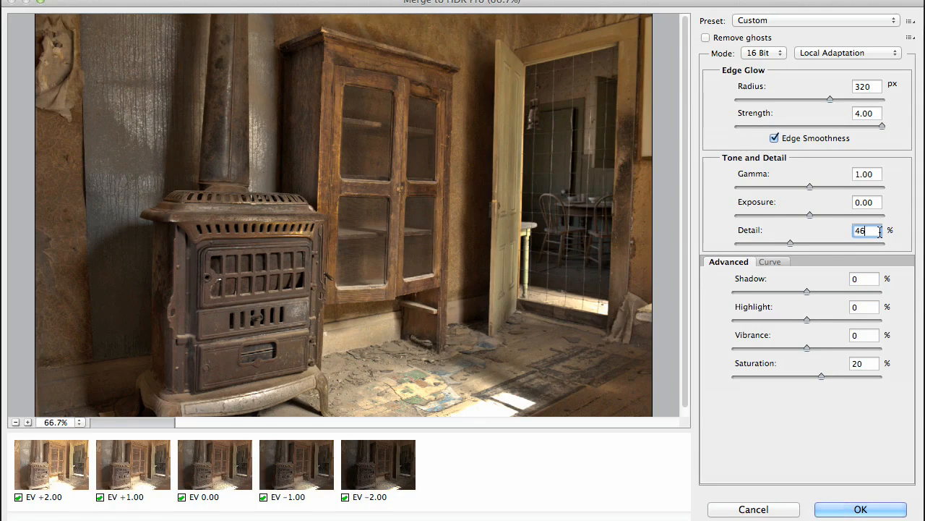
pyautogui.press('BackSpace')
pyautogui.press('BackSpace')
pyautogui.write('76')
pyautogui.press('Tab')
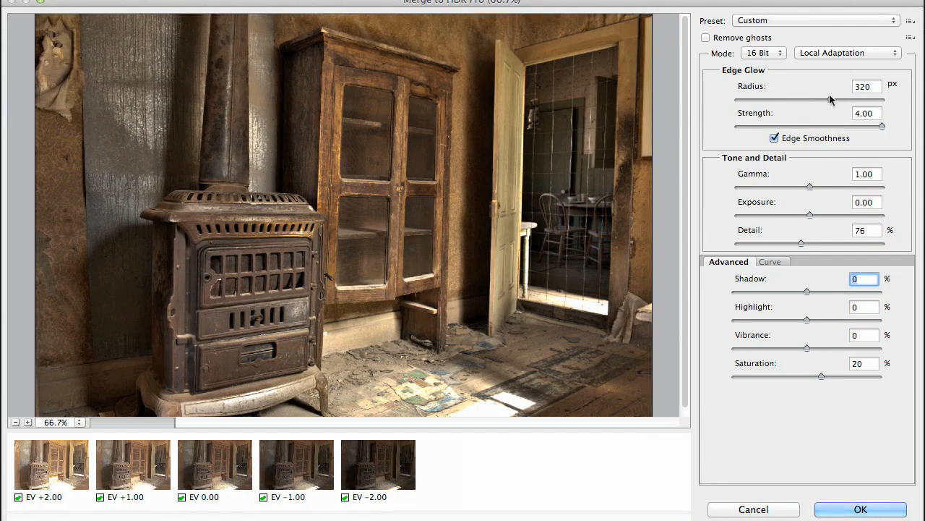
# Step: Set the Edge Glow Radius to 260 px
pyautogui.moveTo(829, 95); pyautogui.dragTo(814, 102)
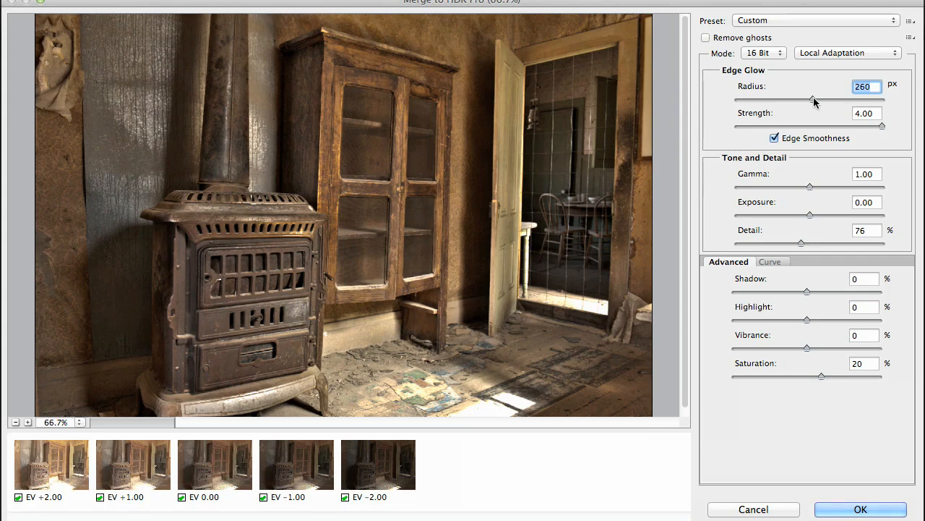
pyautogui.click(870, 230)
pyautogui.doubleClick(870, 231)
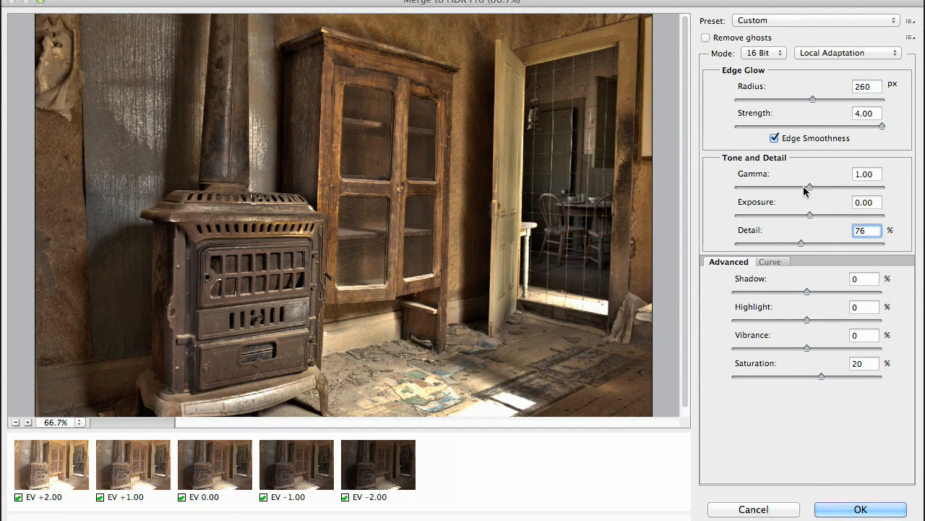
# Step: Try the Gamma at its 9.99 and 0.01 extremes and bring it to 0.29
pyautogui.moveTo(809, 186); pyautogui.dragTo(739, 186)
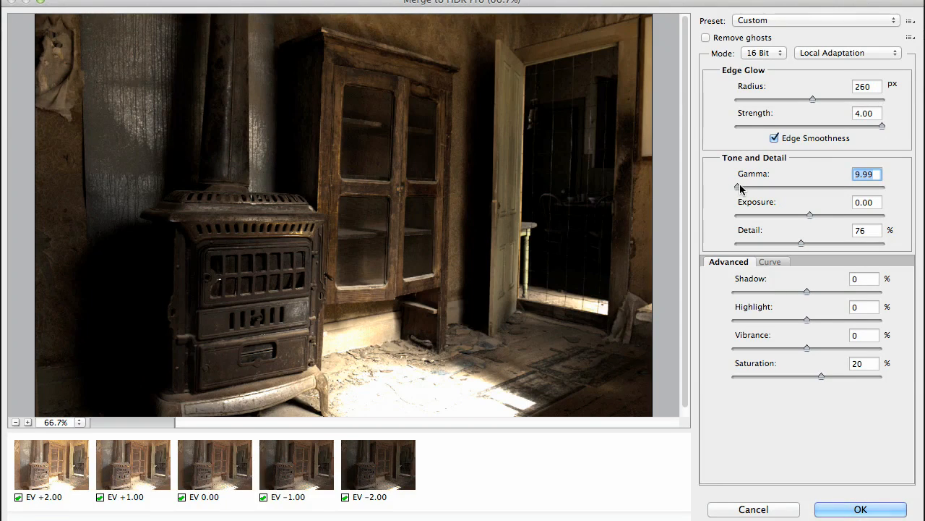
pyautogui.moveTo(740, 186); pyautogui.dragTo(912, 187)
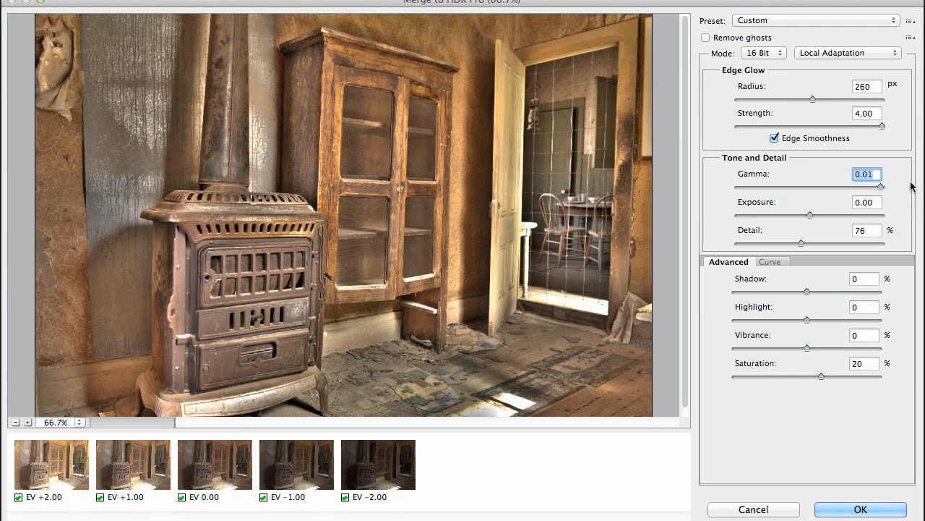
pyautogui.moveTo(913, 186); pyautogui.dragTo(857, 189)
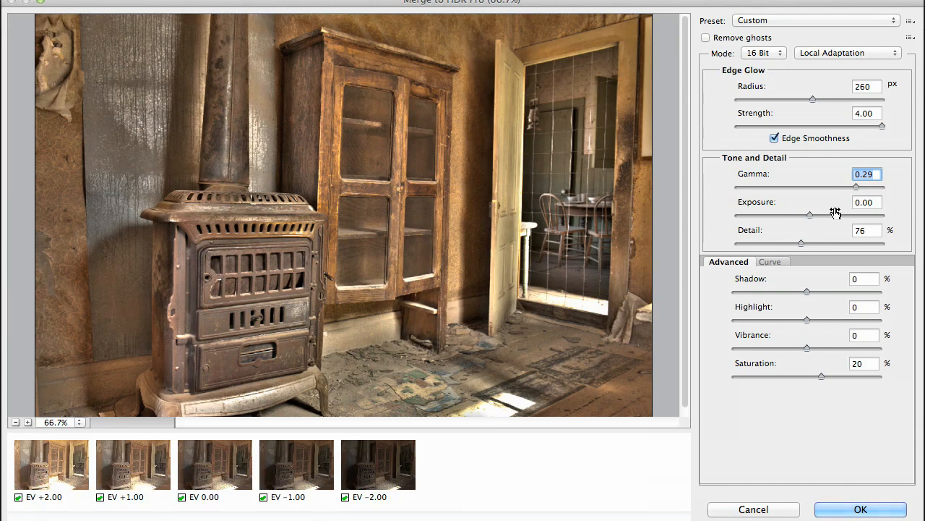
# Step: Set the Exposure to -0.60 and fine-tune the Gamma to 0.52
pyautogui.moveTo(809, 215); pyautogui.dragTo(801, 216)
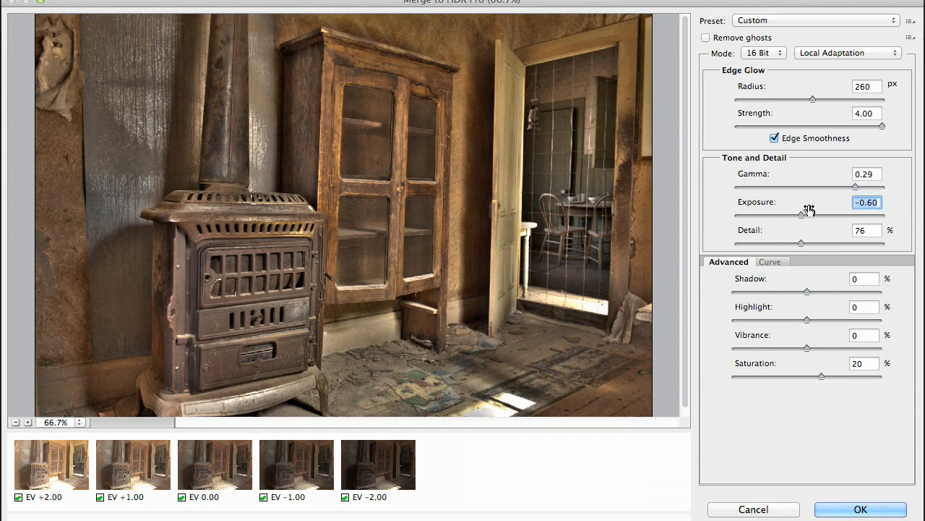
pyautogui.moveTo(855, 187); pyautogui.dragTo(843, 187)
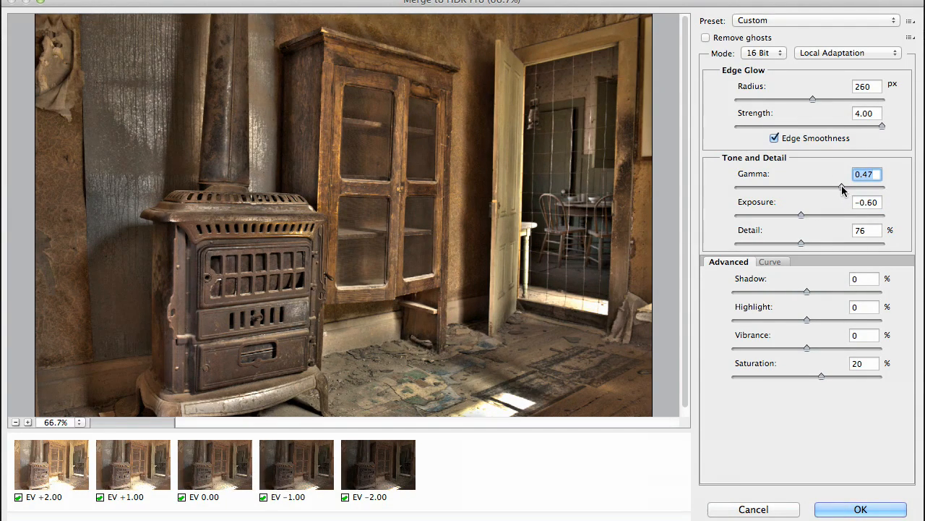
pyautogui.moveTo(840, 187); pyautogui.dragTo(836, 188)
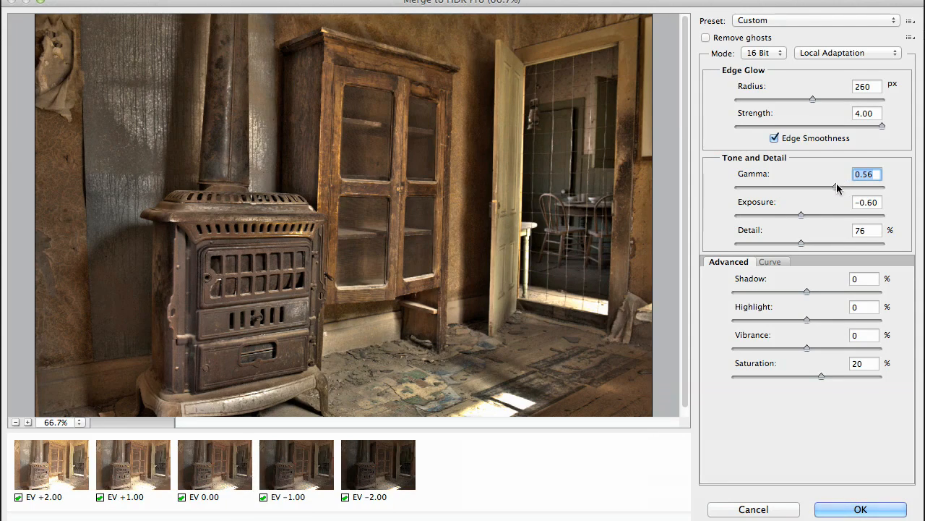
pyautogui.moveTo(852, 187); pyautogui.dragTo(861, 187)
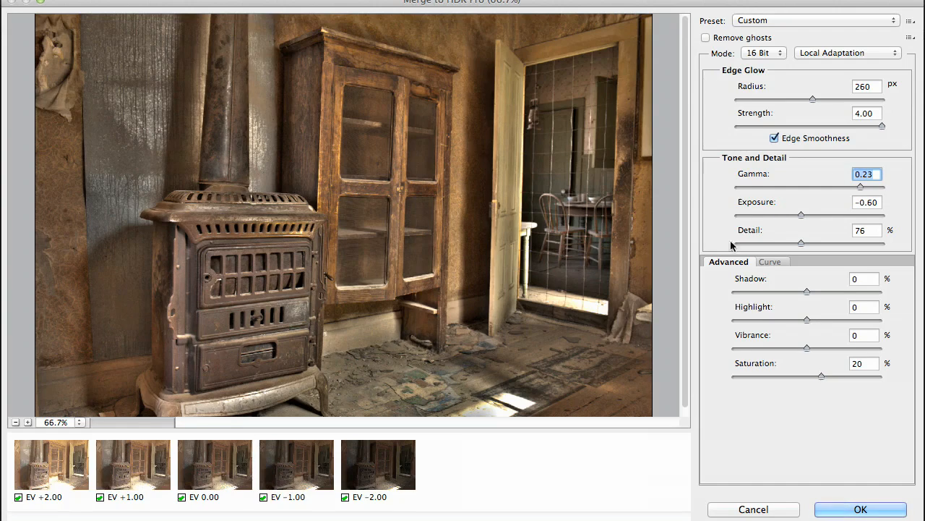
pyautogui.moveTo(860, 187); pyautogui.dragTo(858, 188)
pyautogui.moveTo(851, 187); pyautogui.dragTo(838, 186)
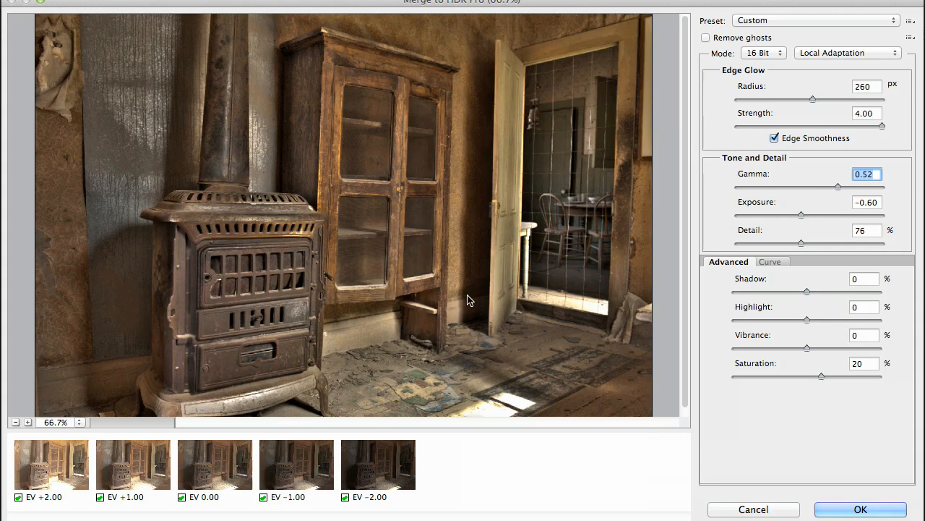
# Step: Check the stove's metalwork up close, and set the Shadow to -8% and the Highlight to 15%
pyautogui.click(242, 257)
pyautogui.click(242, 257)
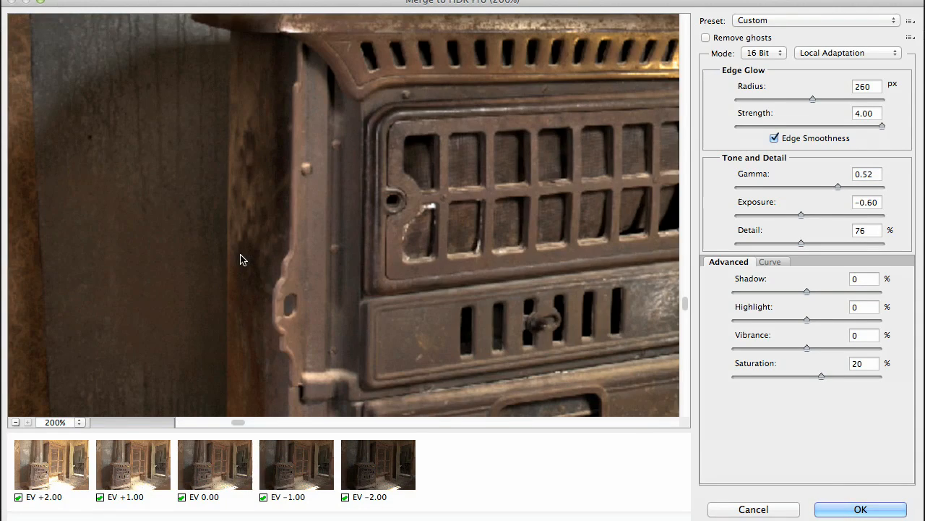
pyautogui.scroll(5, 258, 205)
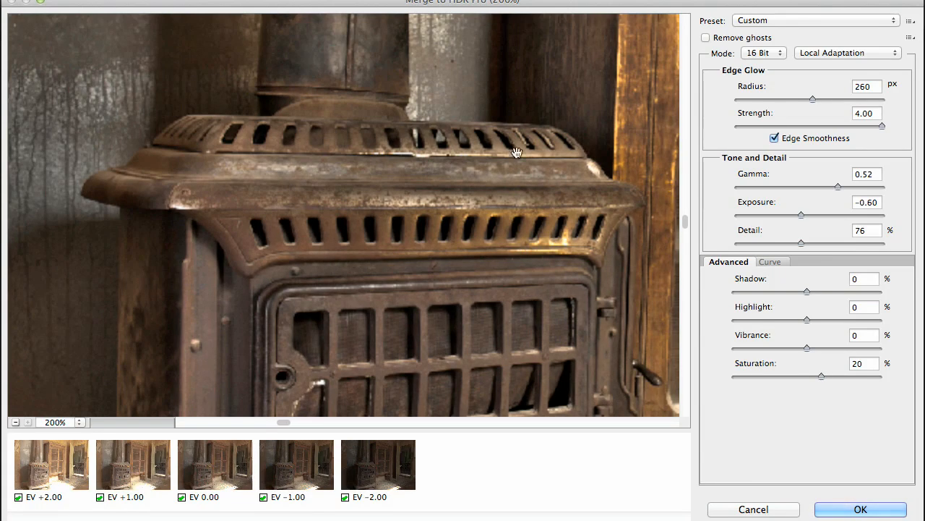
pyautogui.keyDown('alt'); pyautogui.click(521, 292); pyautogui.keyUp('alt')
pyautogui.keyDown('alt'); pyautogui.click(521, 292); pyautogui.keyUp('alt')
pyautogui.keyDown('alt'); pyautogui.click(521, 293); pyautogui.keyUp('alt')
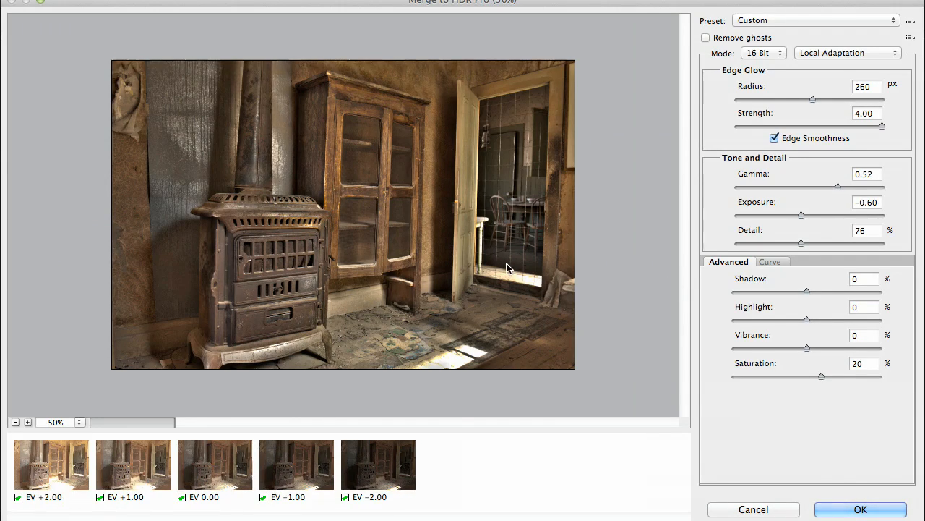
pyautogui.click(454, 262)
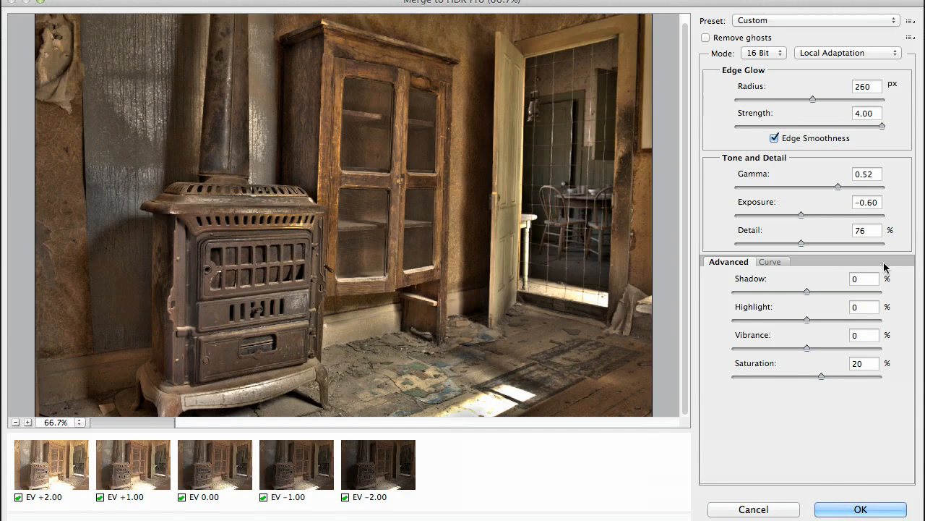
pyautogui.moveTo(807, 292); pyautogui.dragTo(829, 290)
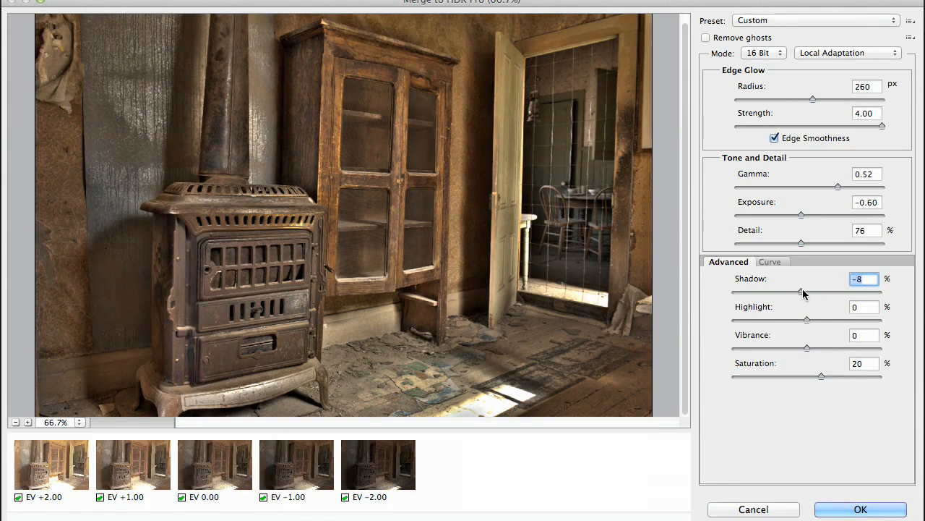
pyautogui.moveTo(808, 318); pyautogui.dragTo(820, 317)
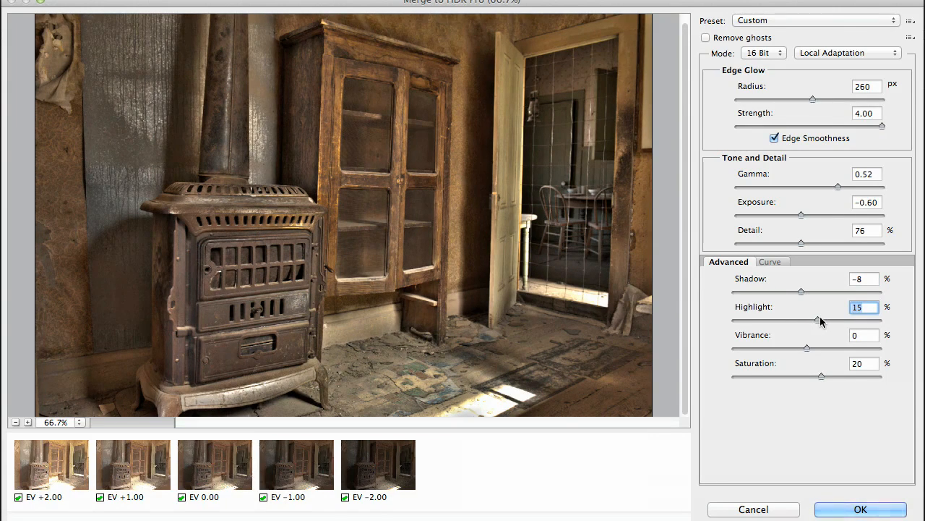
# Step: Compare the Vibrance at 62% and -61%, and settle on 3%
pyautogui.moveTo(807, 347); pyautogui.dragTo(854, 349)
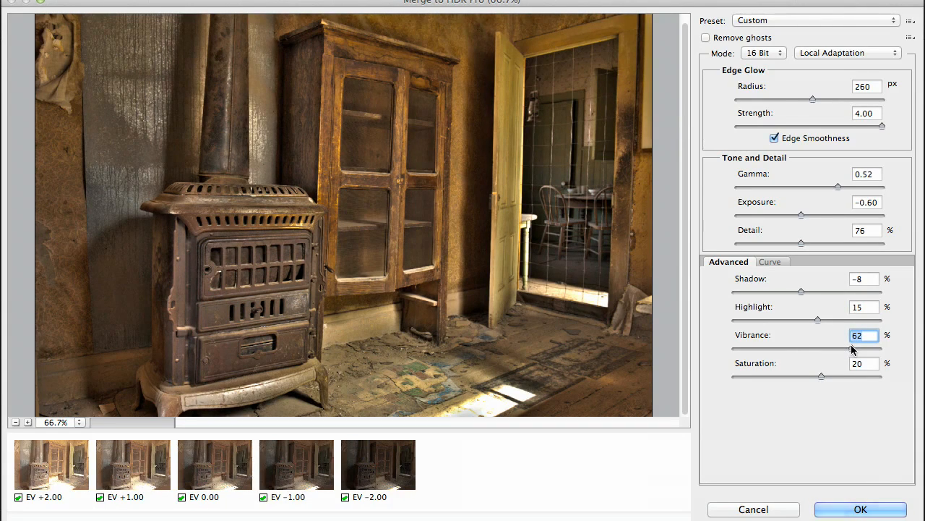
pyautogui.moveTo(851, 346); pyautogui.dragTo(761, 350)
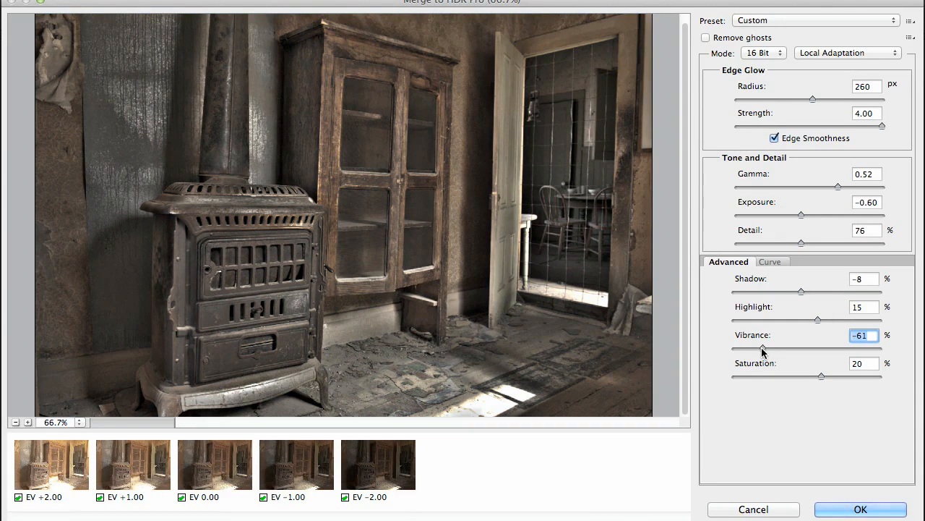
pyautogui.moveTo(761, 347); pyautogui.dragTo(808, 351)
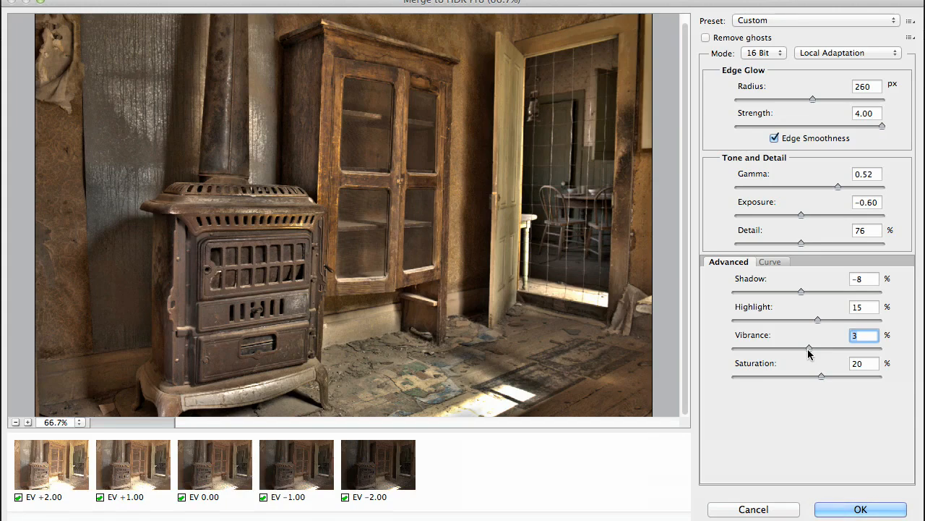
# Step: Shape the toning curve into a gentle S with a shadow point at 22% input and 20% output and a raised highlight point
pyautogui.click(776, 263)
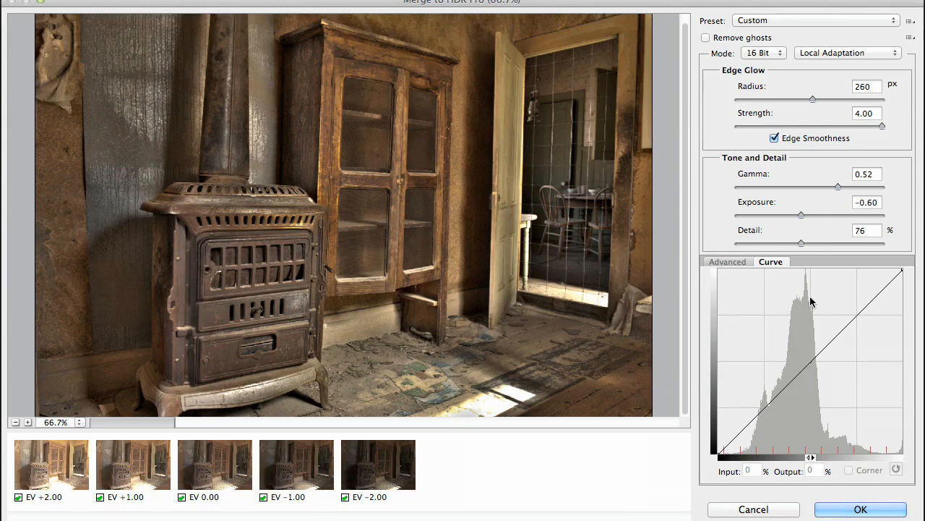
pyautogui.click(760, 416)
pyautogui.moveTo(850, 323); pyautogui.dragTo(857, 310)
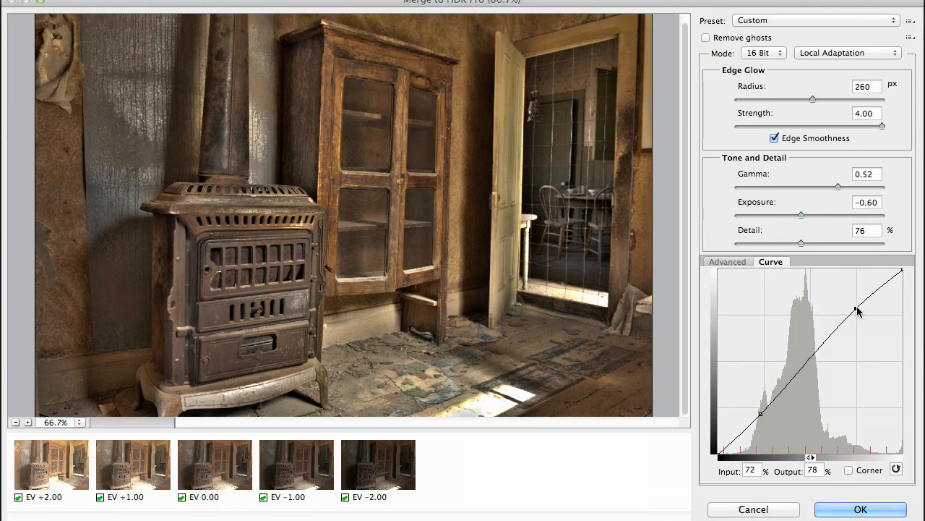
pyautogui.moveTo(859, 309); pyautogui.dragTo(863, 298)
pyautogui.moveTo(762, 416); pyautogui.dragTo(764, 420)
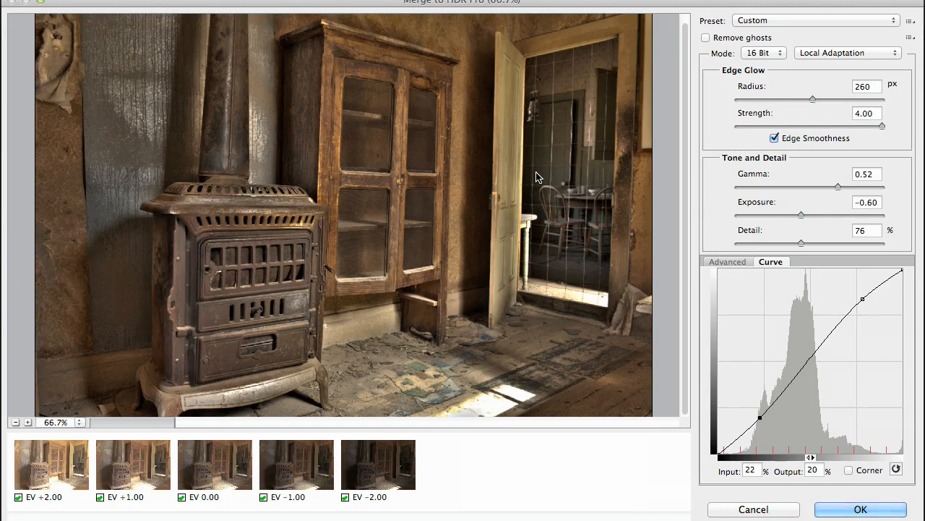
# Step: Save the toning settings as a preset named Bodie Stove CS6 and create the merged HDR image
pyautogui.click(911, 22)
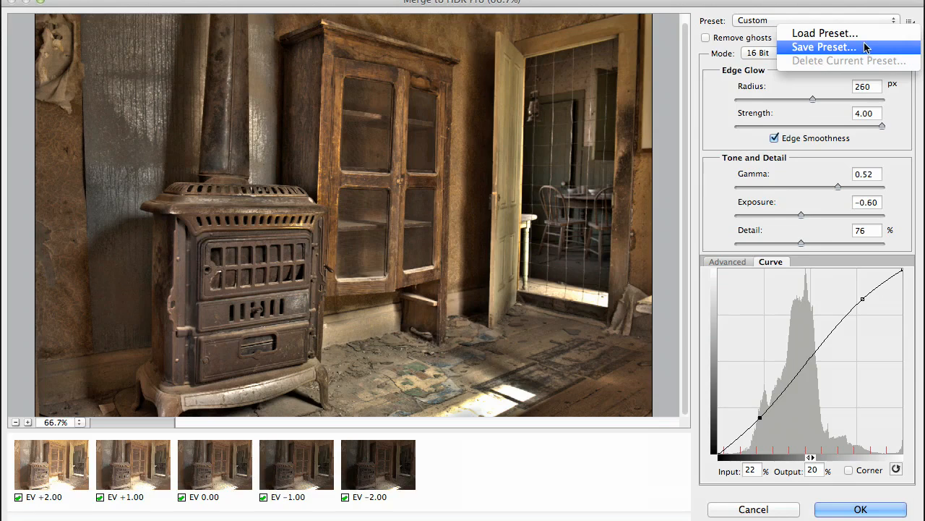
pyautogui.click(825, 47)
pyautogui.write('Bodie')
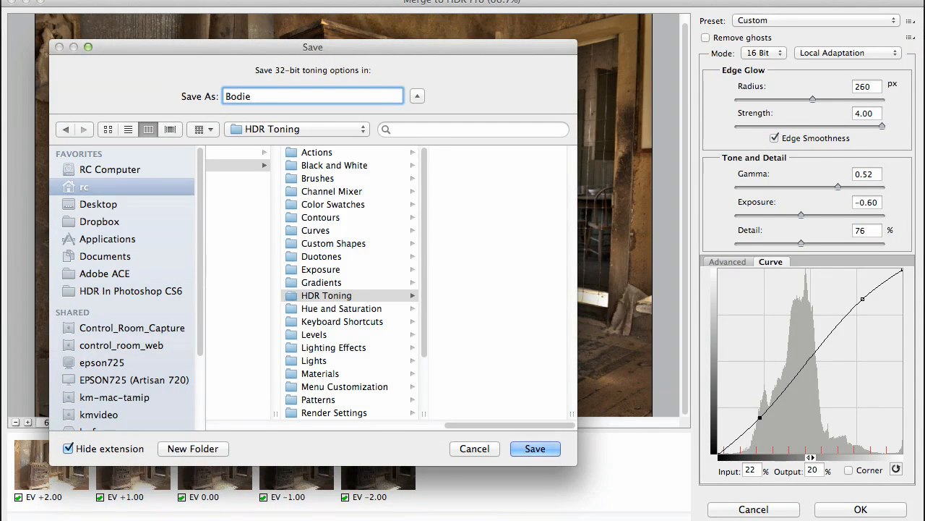
pyautogui.write(' Stove')
pyautogui.press('BackSpace')
pyautogui.press('BackSpace')
pyautogui.press('BackSpace')
pyautogui.write('ove CS6')
pyautogui.click(534, 448)
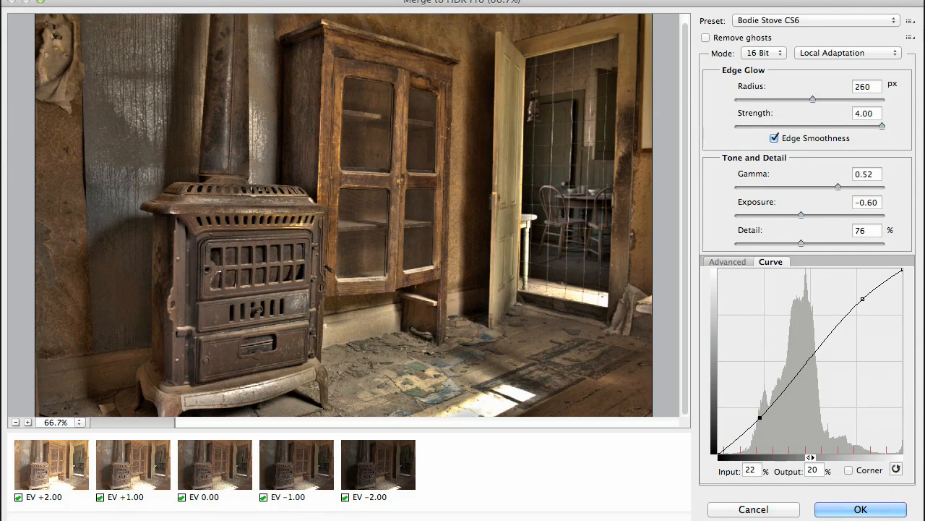
pyautogui.click(901, 509)
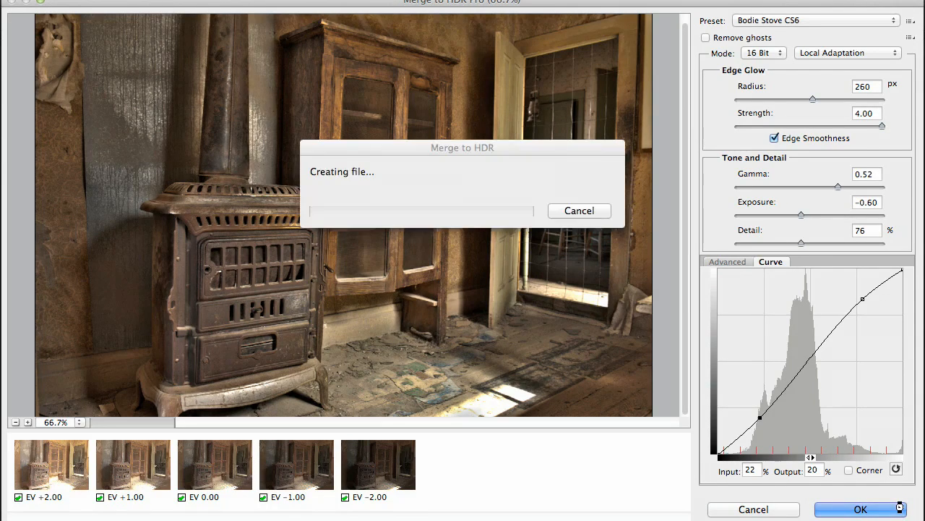